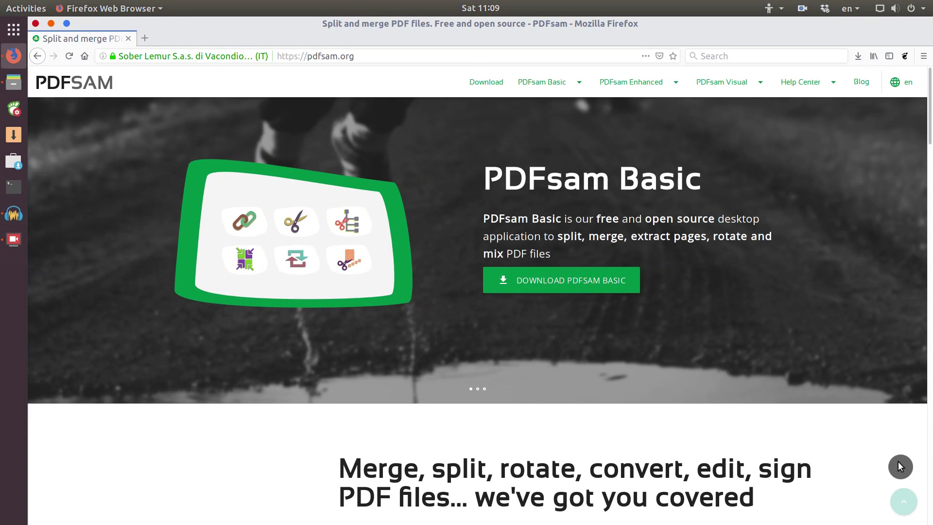
- Download the Linux package pdfsam_4.0.1-1_all.deb from the PDFsam Basic page and save it to Downloads
left_click(573, 285)
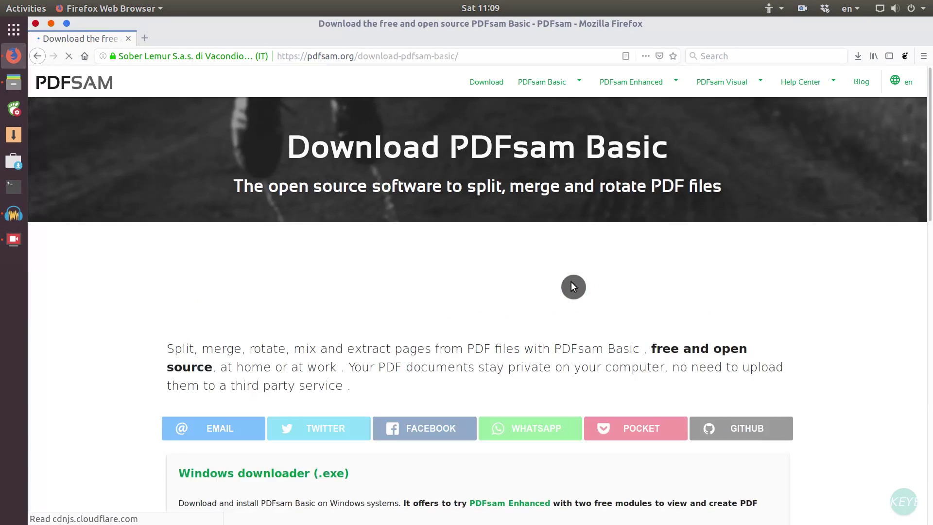
scroll(572, 285, "down", 5)
scroll(572, 285, "down", 4)
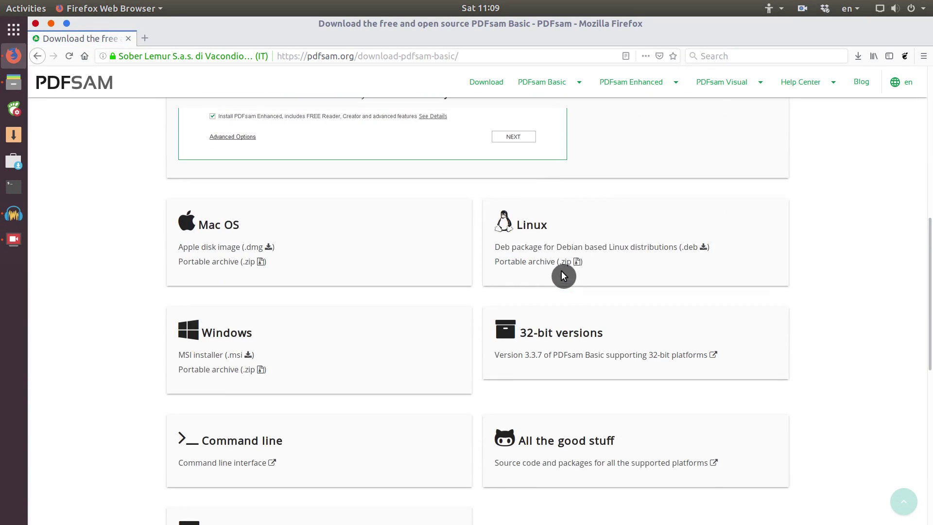
left_click(618, 252)
left_click(499, 346)
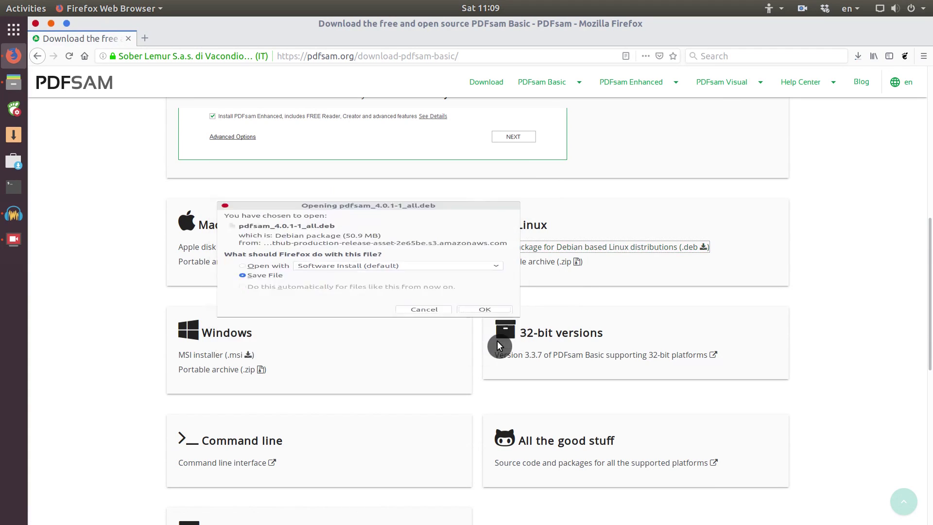
left_click(15, 85)
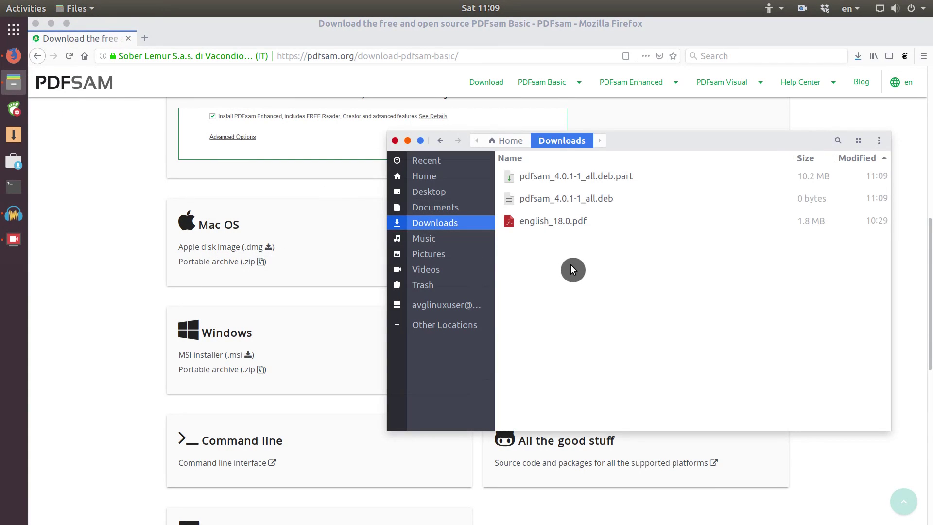
- Open a terminal in the Downloads folder that holds pdfsam_4.0.1-1_all.deb
left_click(538, 179)
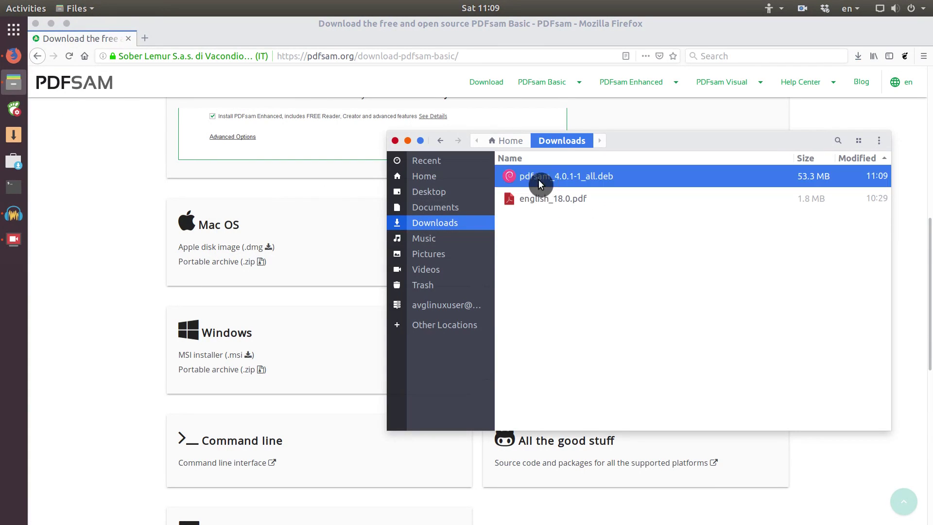
right_click(596, 272)
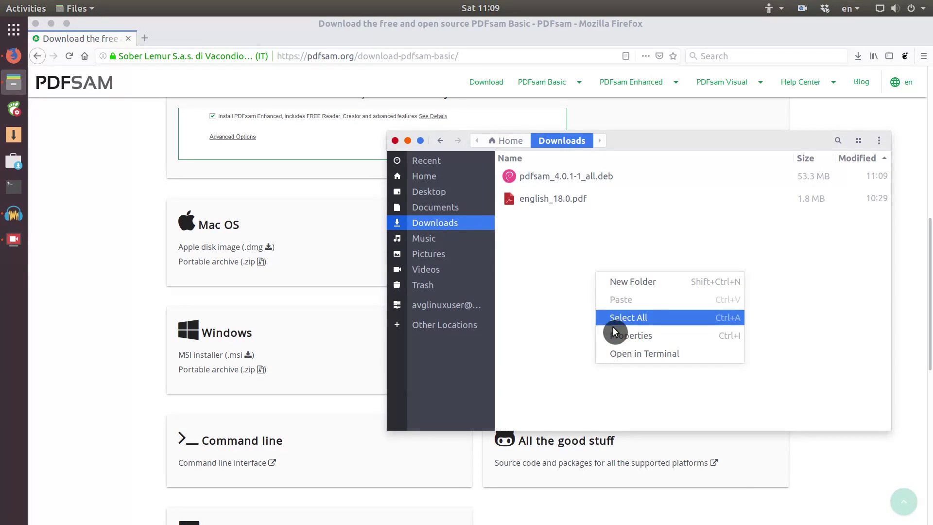
left_click(623, 354)
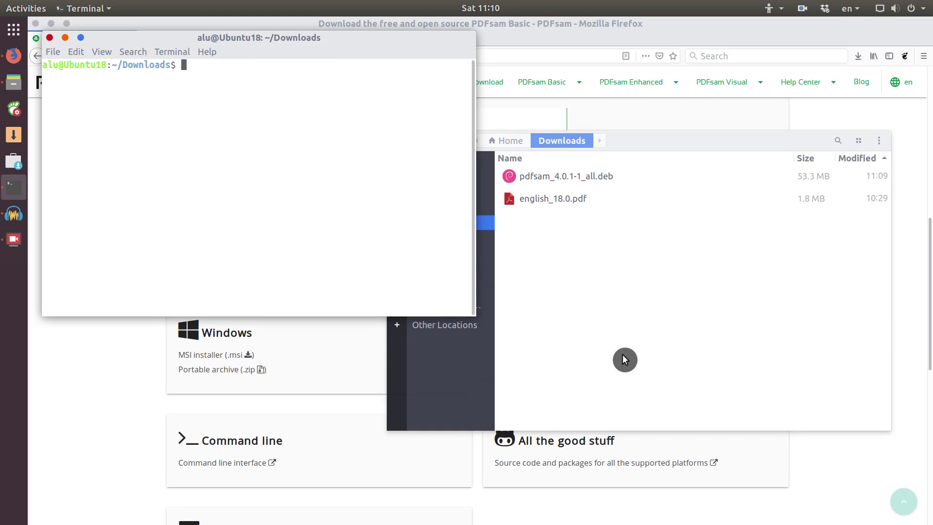
left_click(576, 177)
right_click(575, 179)
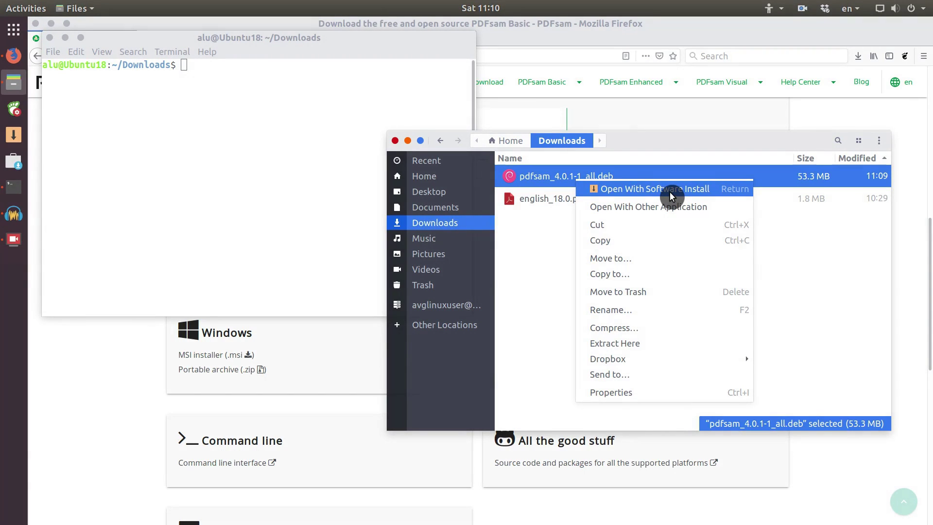
left_click(341, 161)
- Install pdfsam_4.0.1-1_all.deb with sudo dpkg -i, entering the account password
left_click(340, 161)
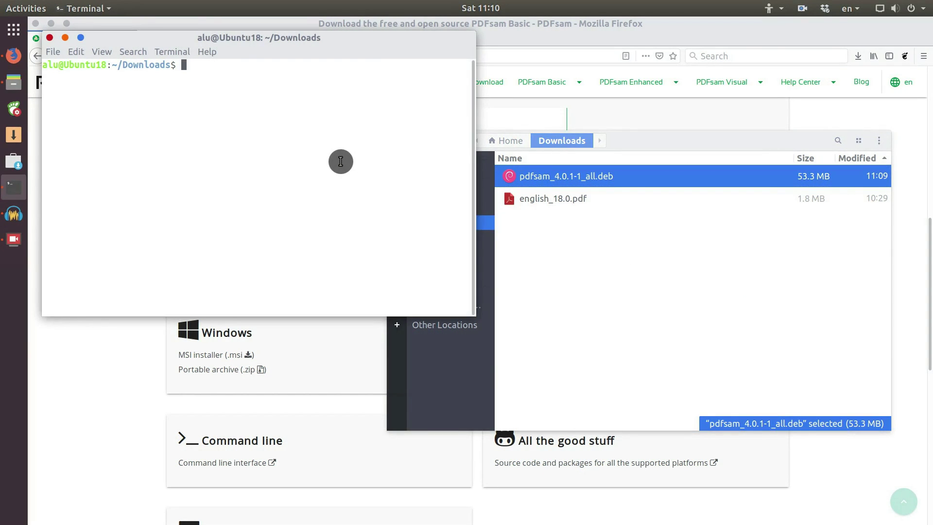
type("sudo ")
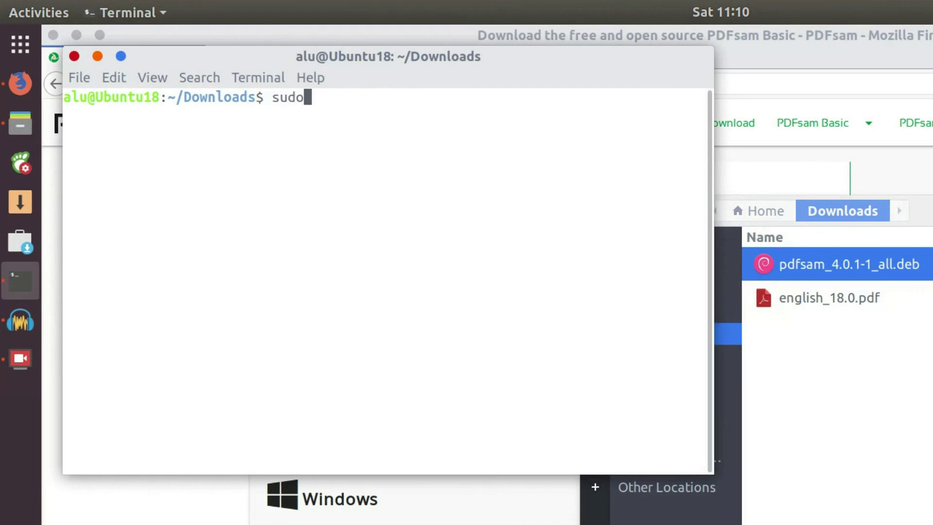
type("dpkg ")
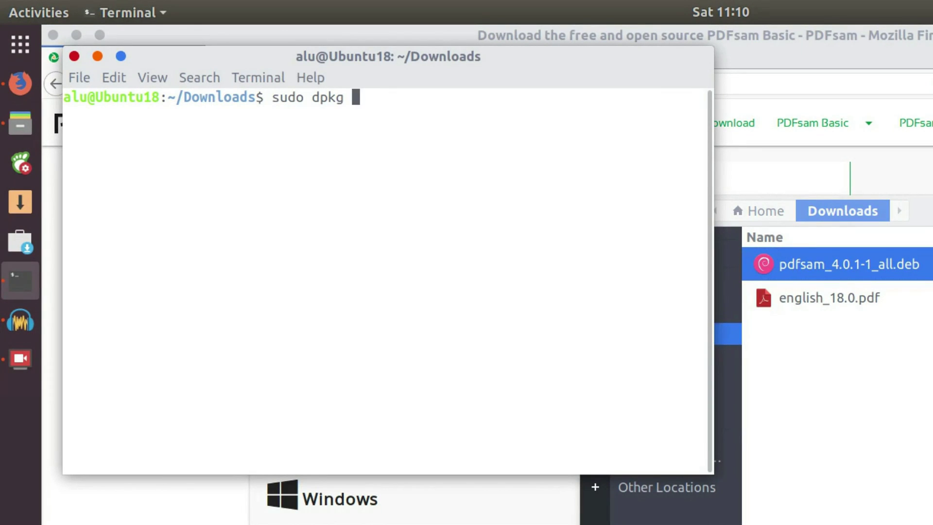
type("-i p")
key("Tab")
key("Return")
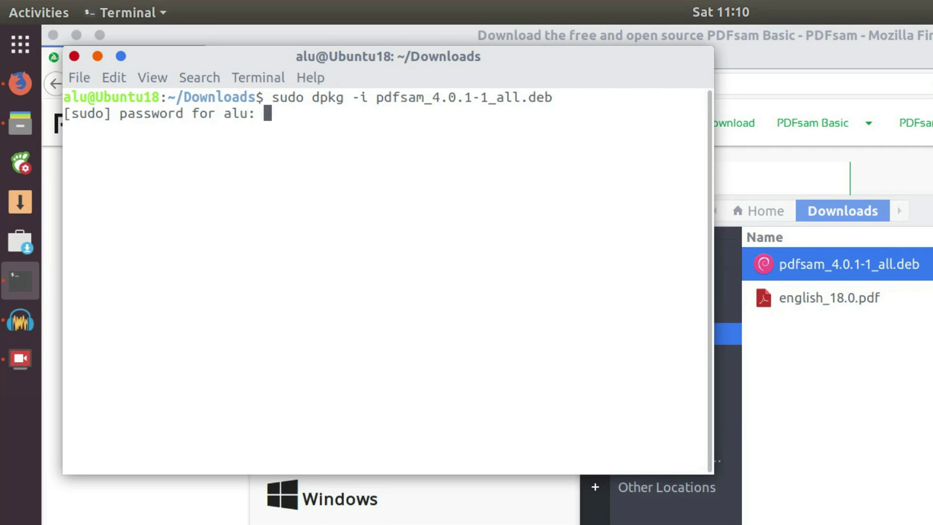
key("Return")
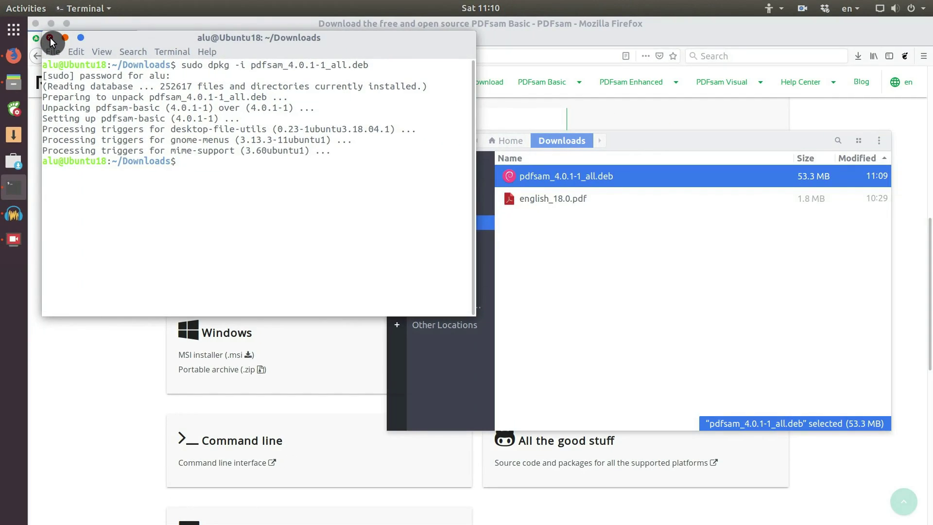
- Close the terminal and launch PDFsam Basic by searching 'pdf' in the applications
left_click(51, 37)
left_click(14, 32)
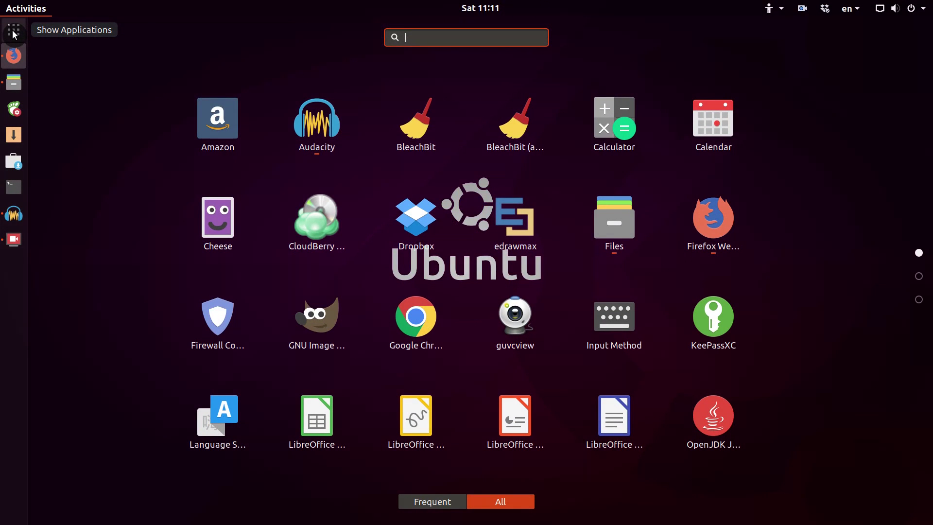
type("pdf")
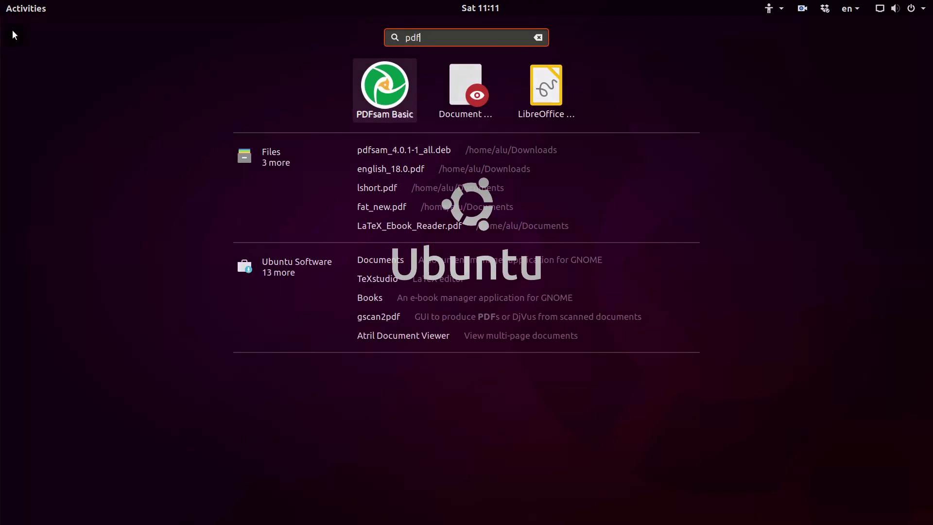
key("Return")
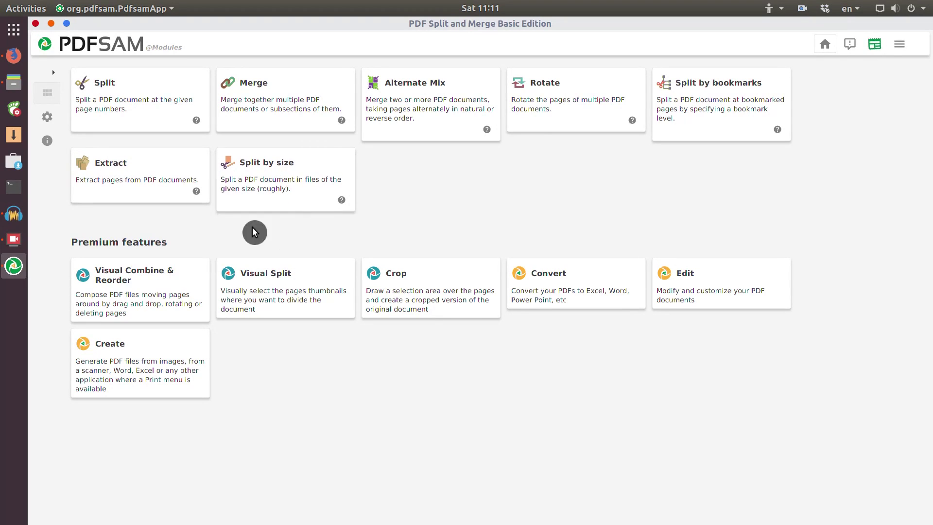
left_click(433, 279)
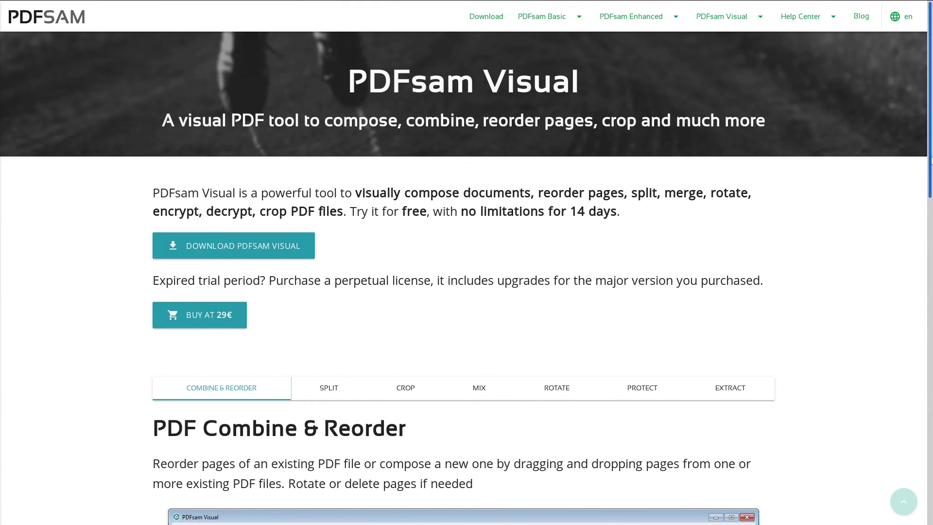
scroll(914, 243, "down", 5)
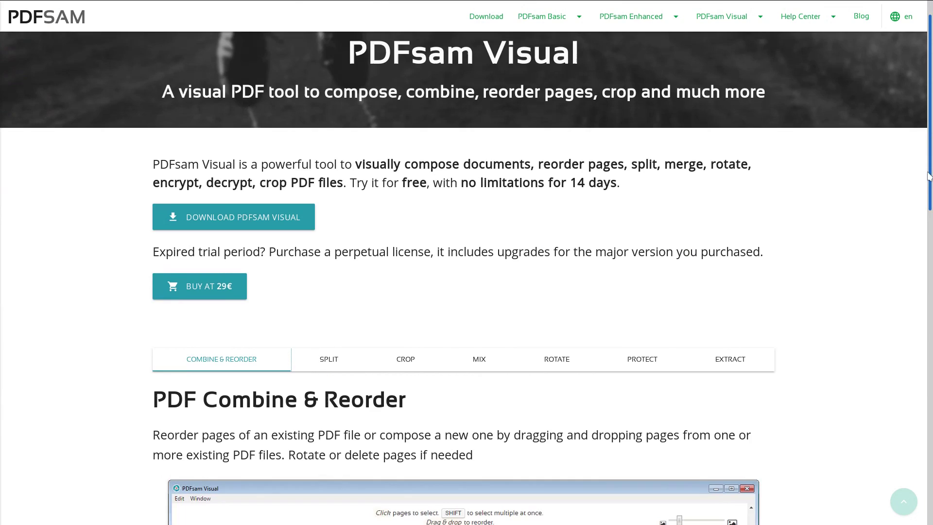
scroll(912, 272, "down", 2)
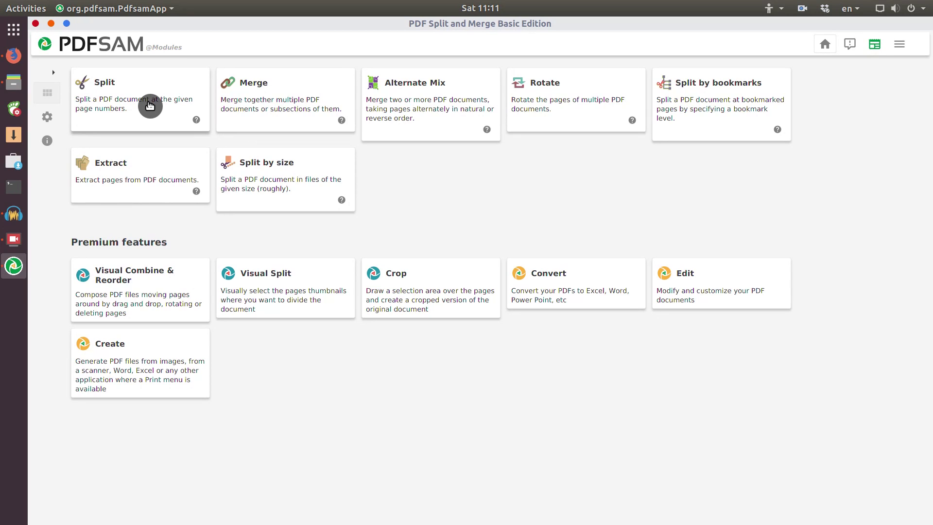
- Load english_18.0.pdf from the Downloads folder into the Split module
left_click(150, 105)
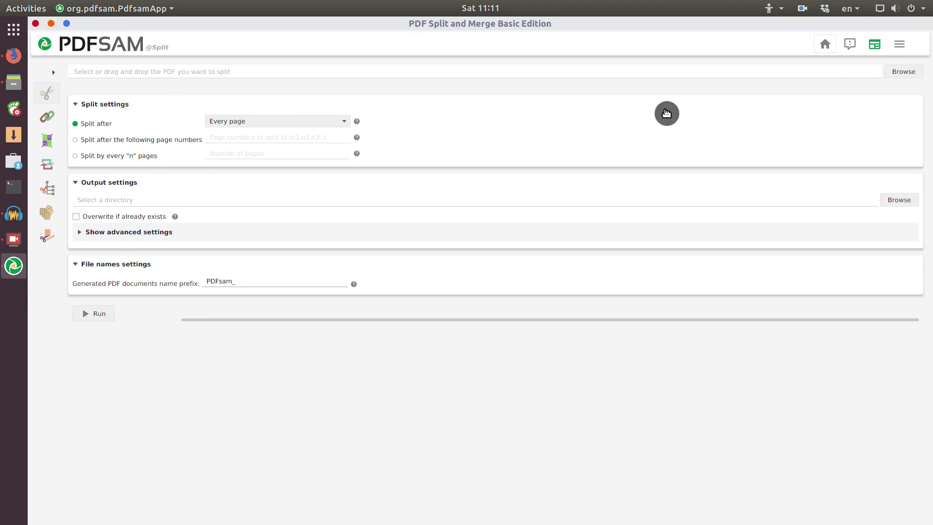
left_click(902, 74)
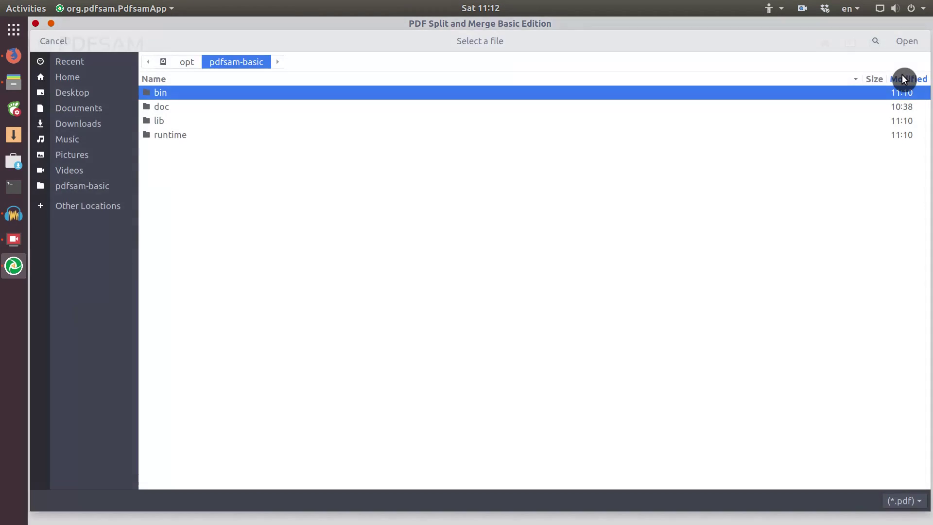
left_click(81, 125)
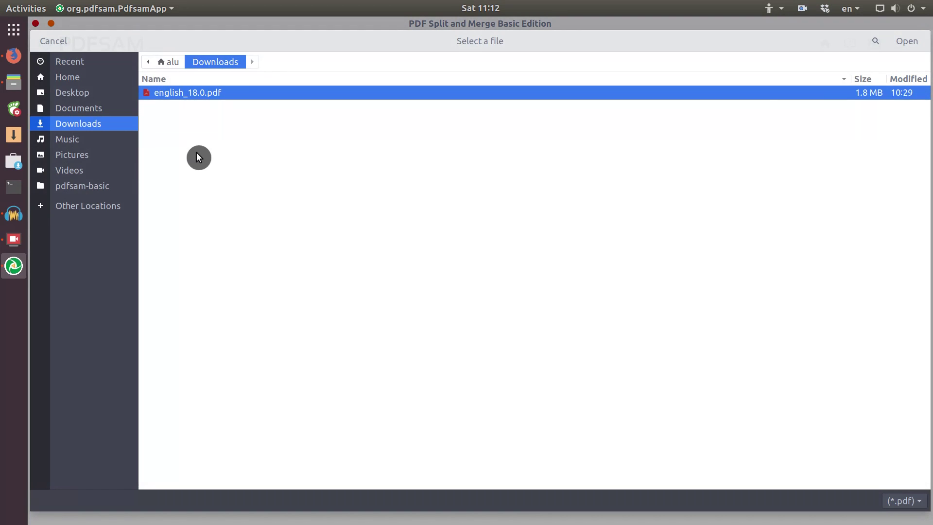
left_click(907, 42)
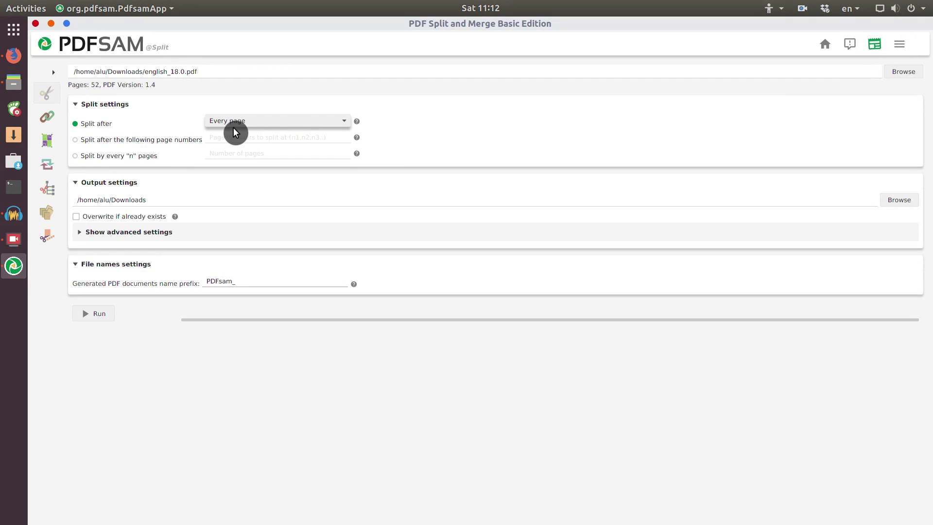
- Set the split to happen after page number 2
left_click(287, 123)
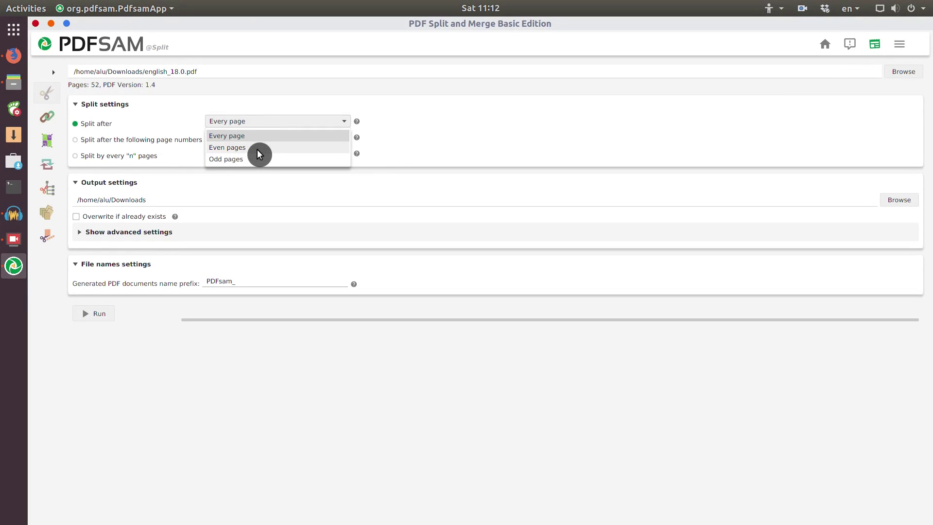
left_click(122, 141)
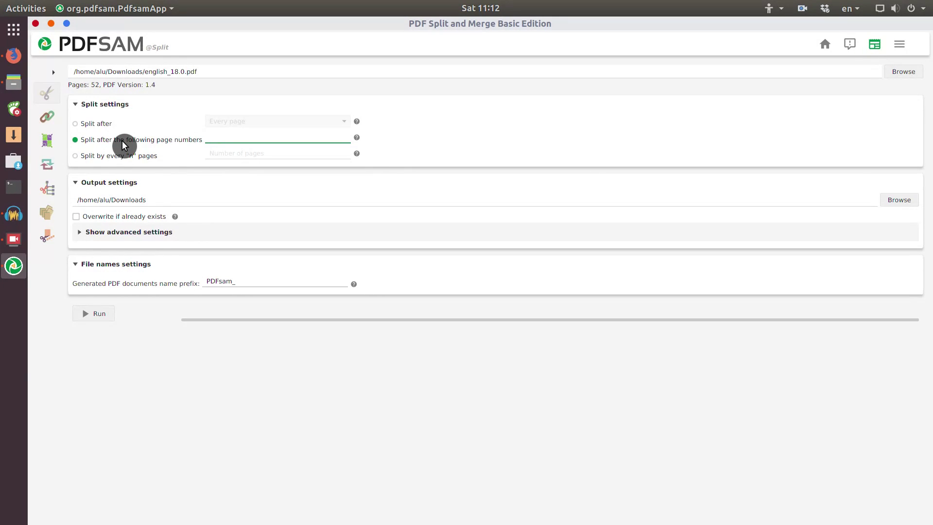
left_click(108, 156)
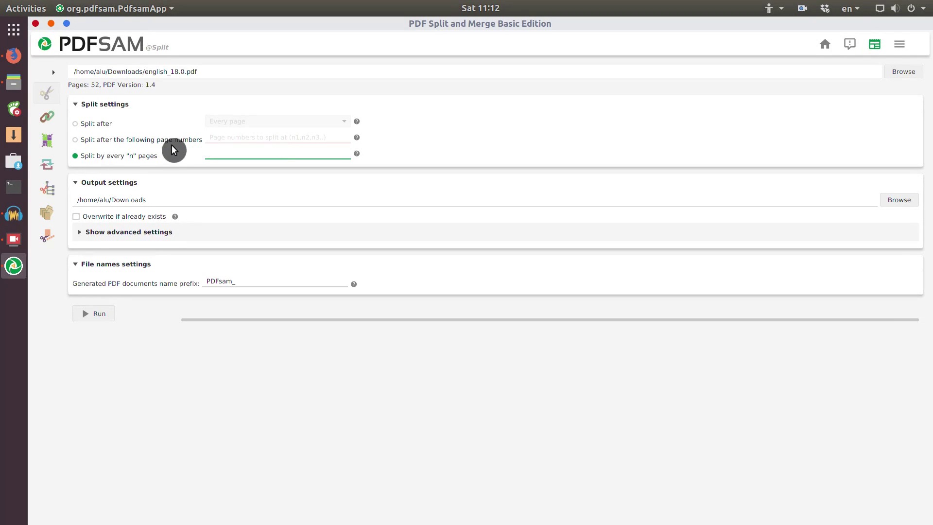
left_click(121, 140)
left_click(210, 137)
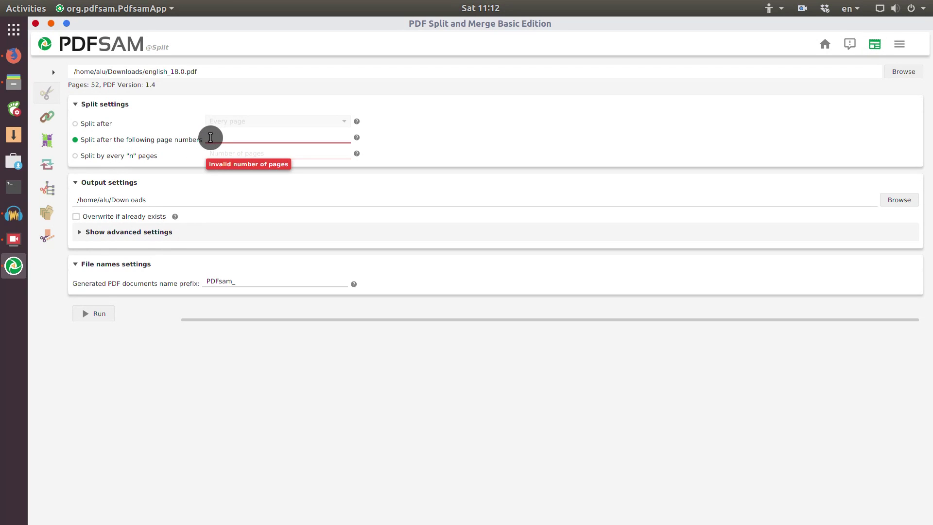
type("2")
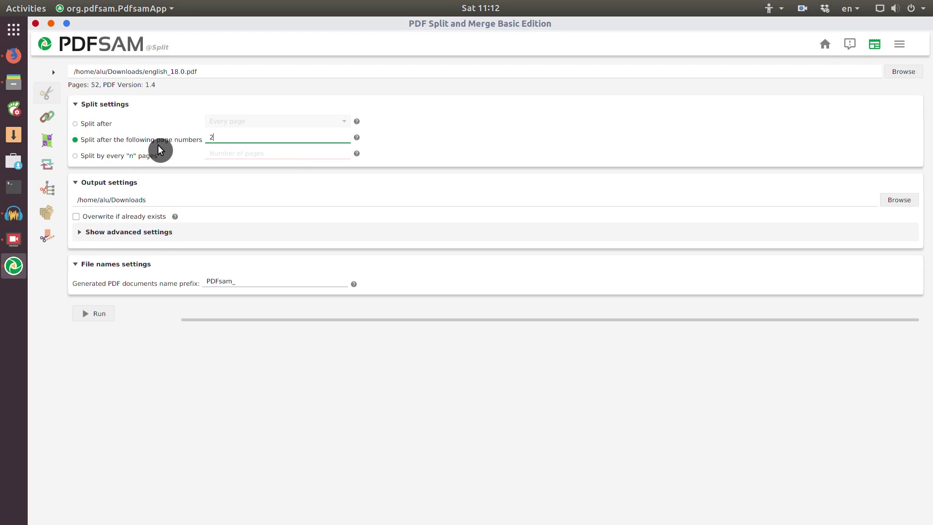
- Run the split into Downloads with prefix PDFsam_, allowing existing files to be overwritten
left_click(164, 200)
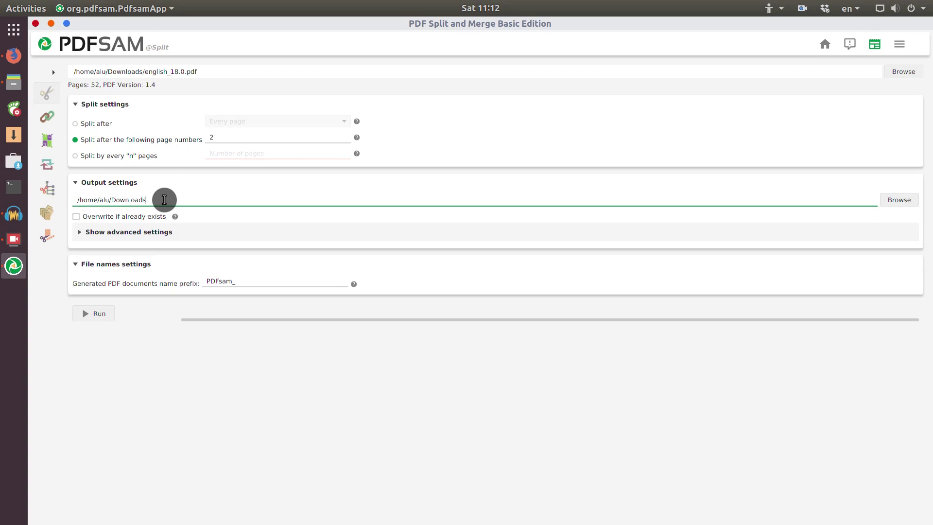
left_click(249, 280)
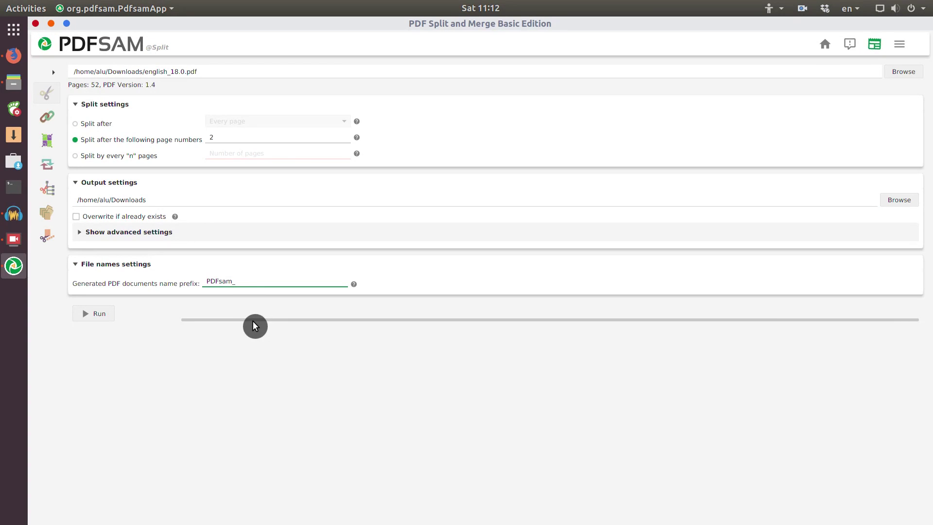
left_click(94, 320)
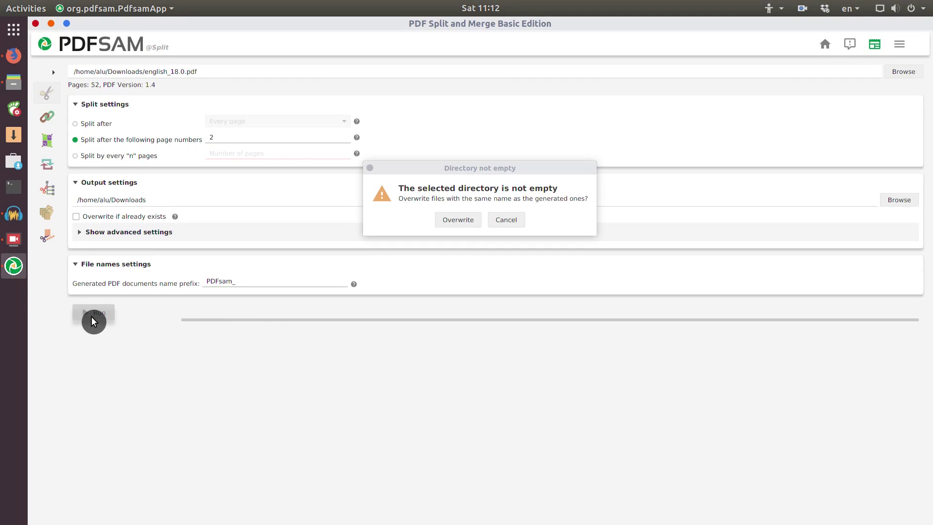
left_click(459, 222)
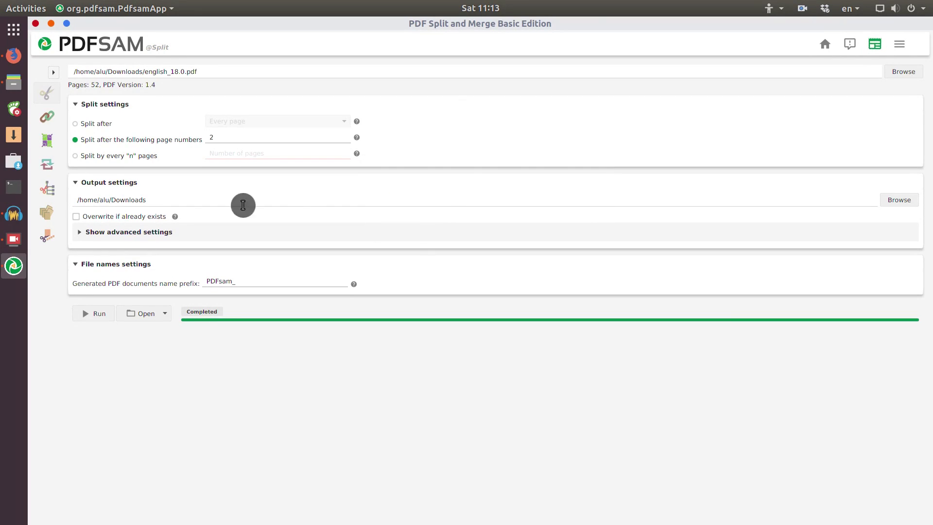
left_click(14, 82)
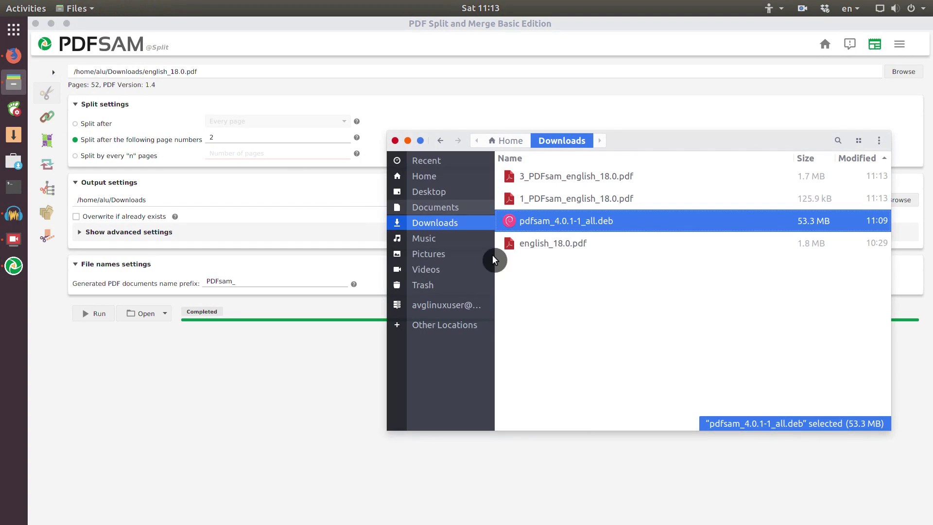
left_click(626, 325)
left_click(536, 244)
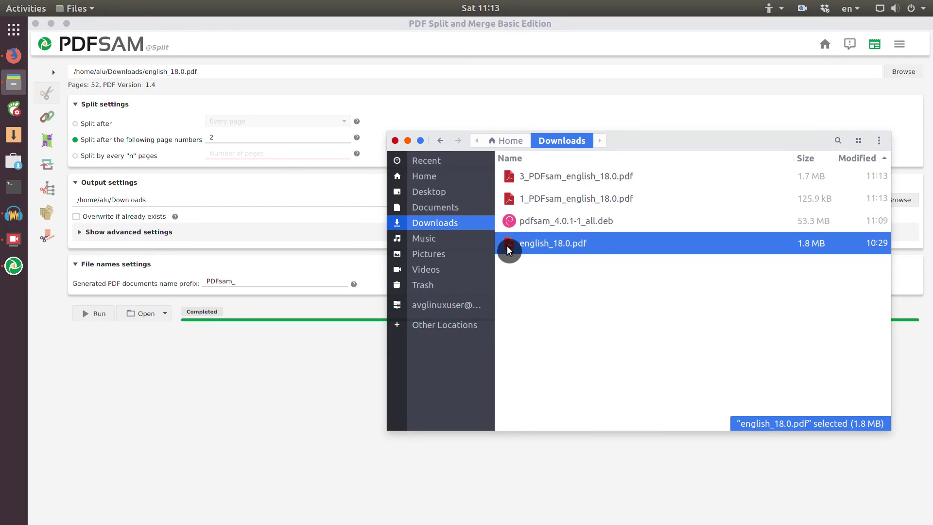
double_click(597, 247)
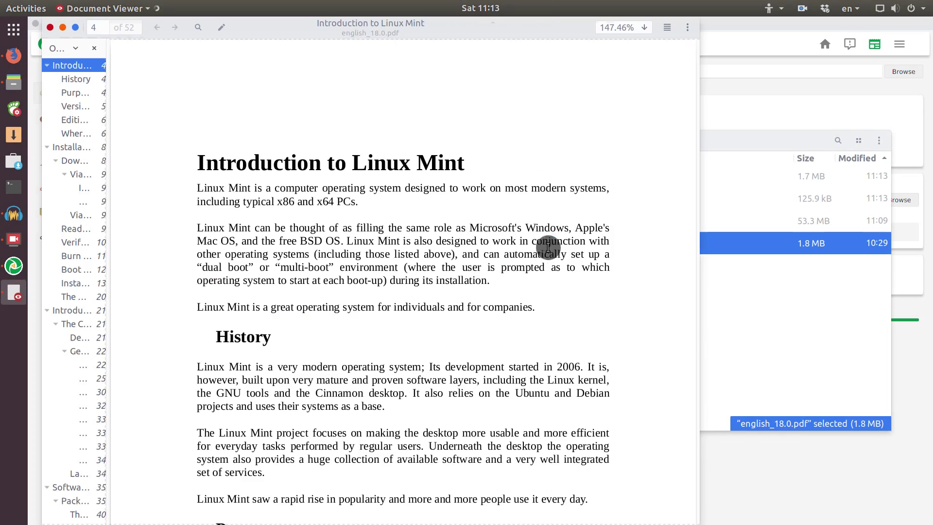
scroll(537, 247, "up", 20)
scroll(529, 256, "down", 5)
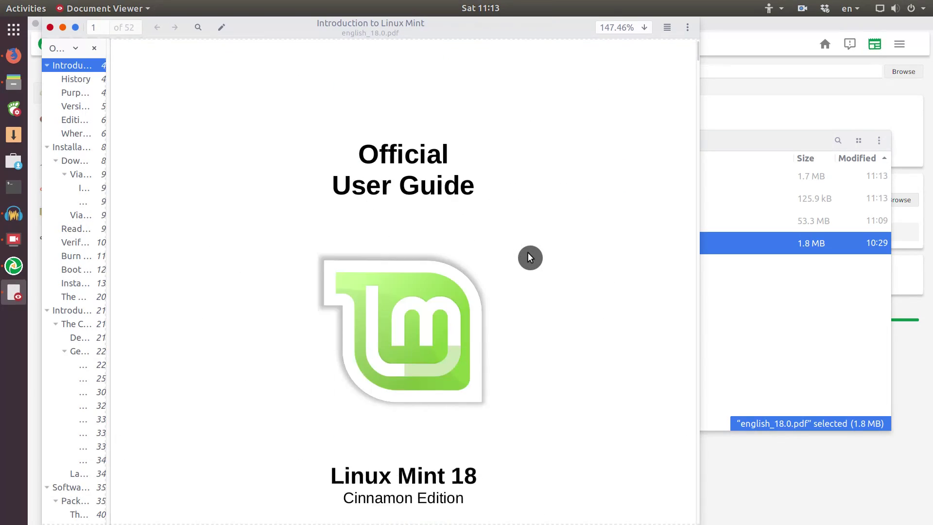
scroll(529, 256, "down", 20)
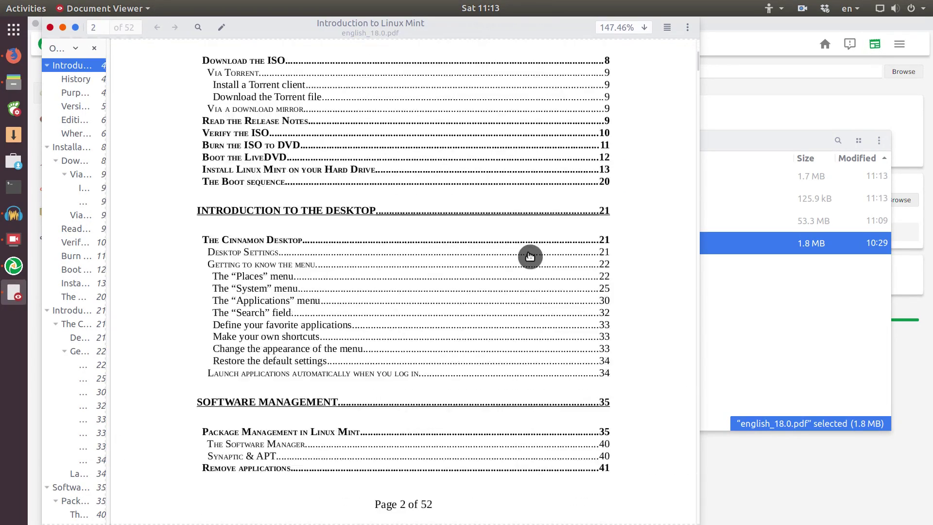
scroll(528, 255, "down", 8)
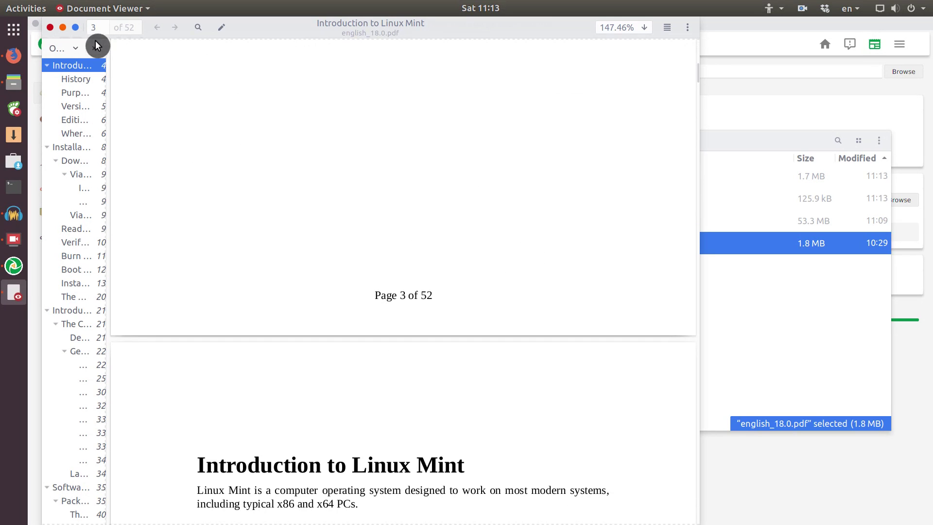
left_click(50, 28)
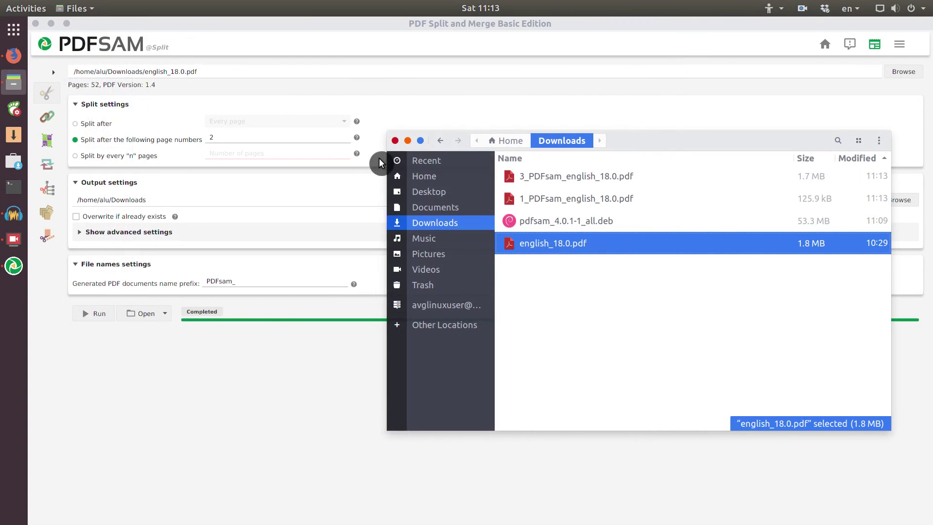
- View 1_PDFsam_english_18.0.pdf (2 pages) and 3_PDFsam_english_18.0.pdf (50 pages) in Document Viewer
double_click(534, 199)
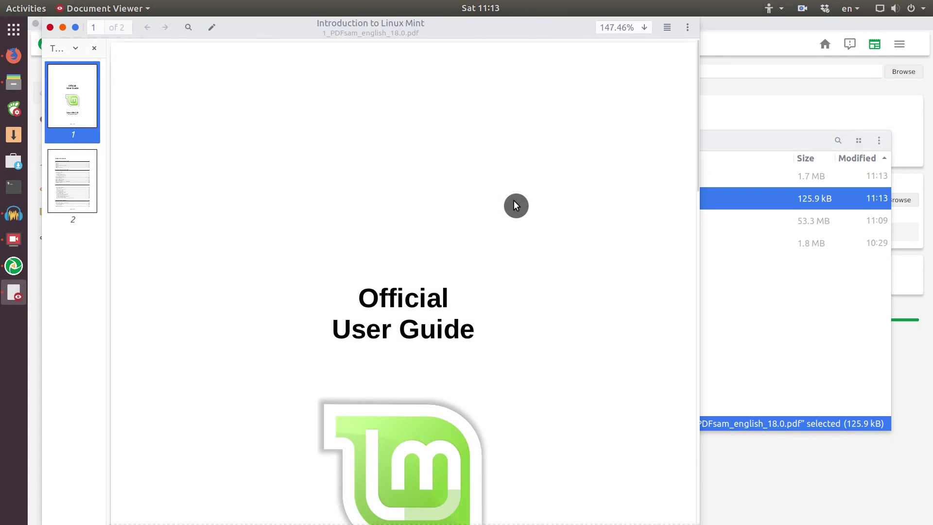
scroll(515, 204, "down", 20)
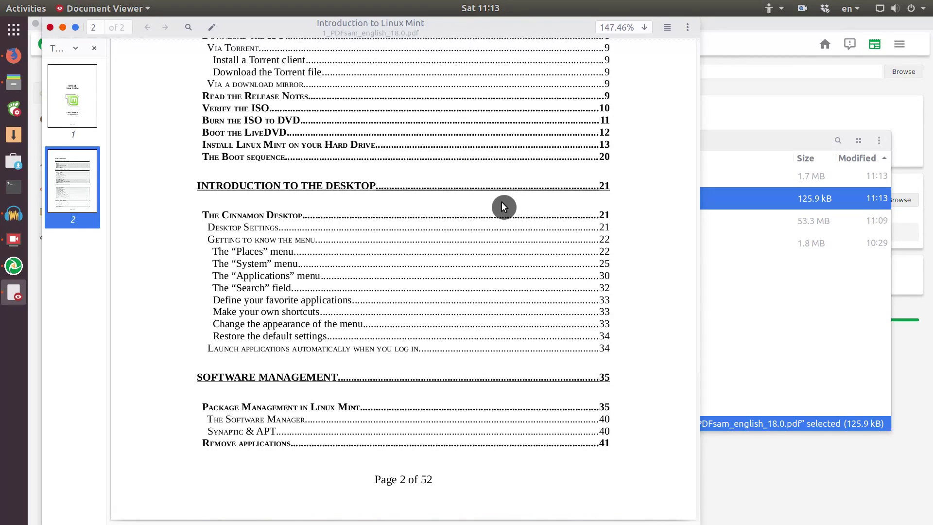
left_click(50, 29)
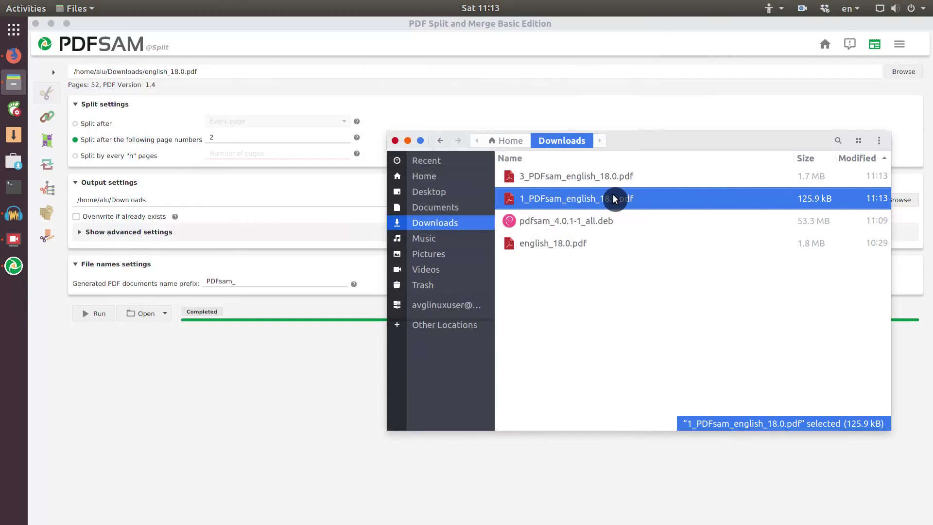
double_click(602, 179)
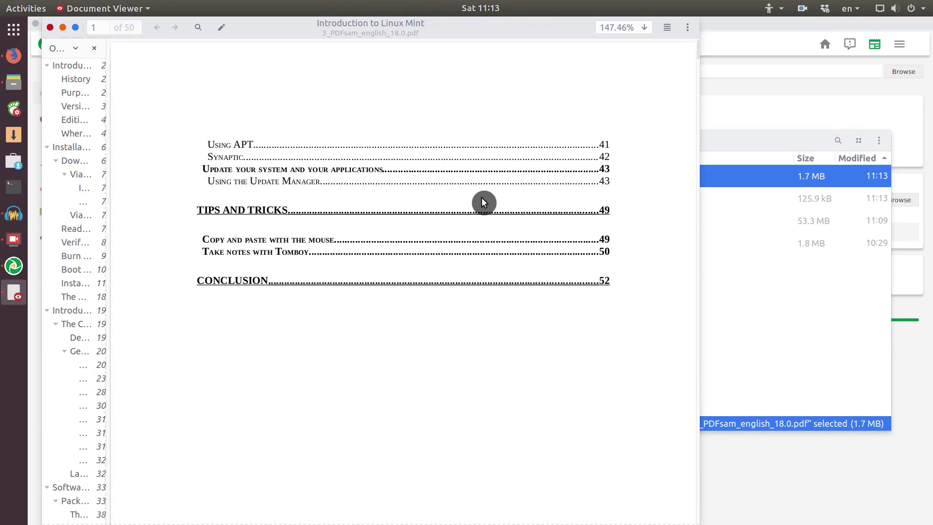
scroll(484, 199, "down", 10)
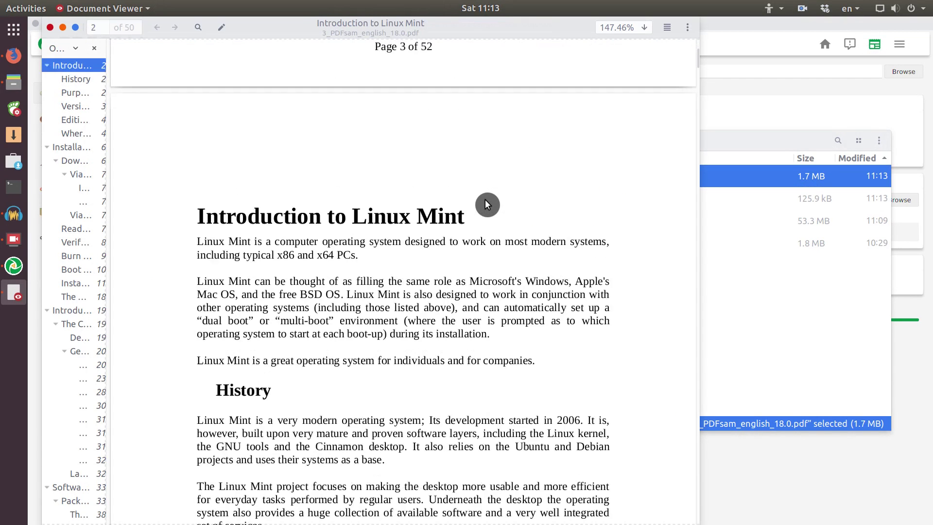
scroll(485, 199, "up", 5)
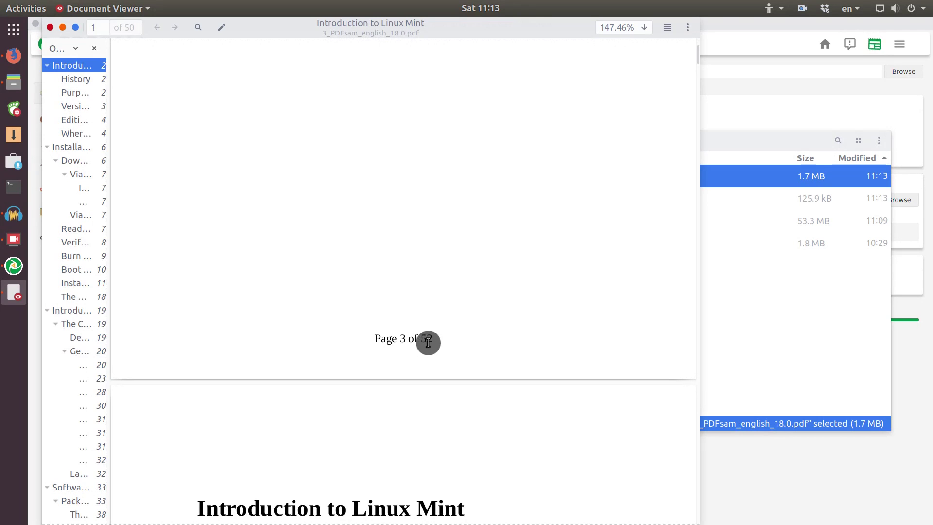
left_click(52, 28)
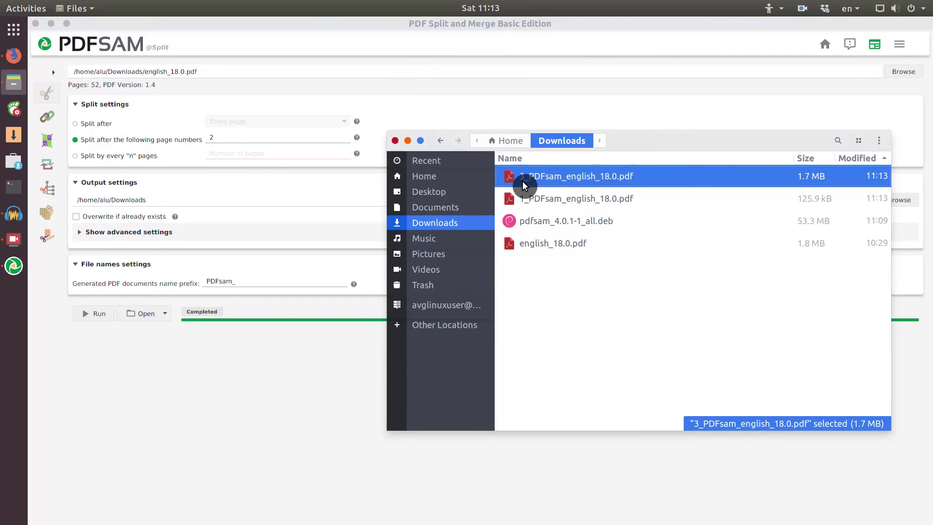
- Clear the file selection in Files and return to PDFsam Basic
left_click(574, 305)
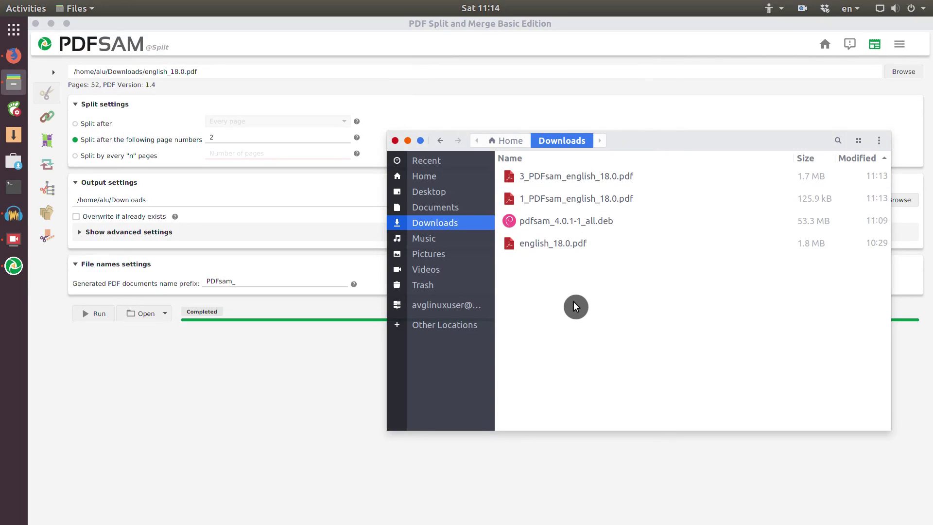
left_click(577, 198)
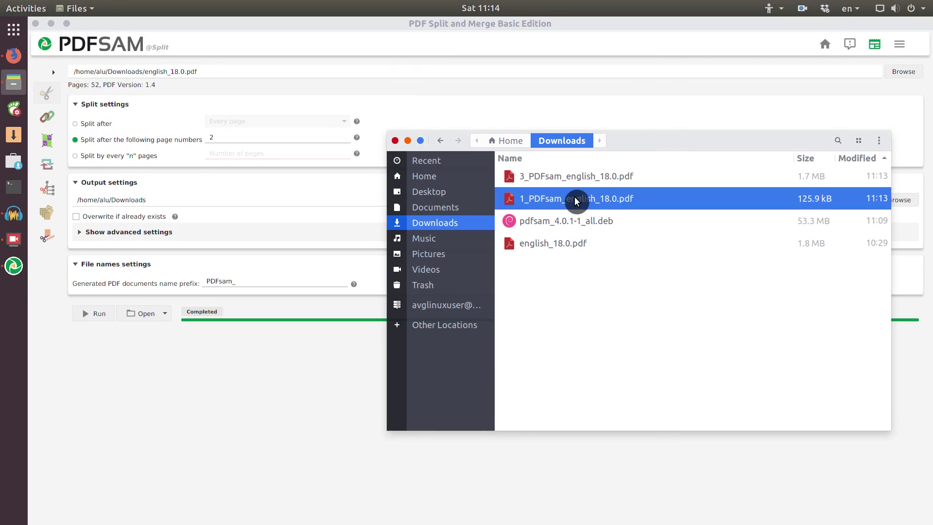
left_click(585, 303)
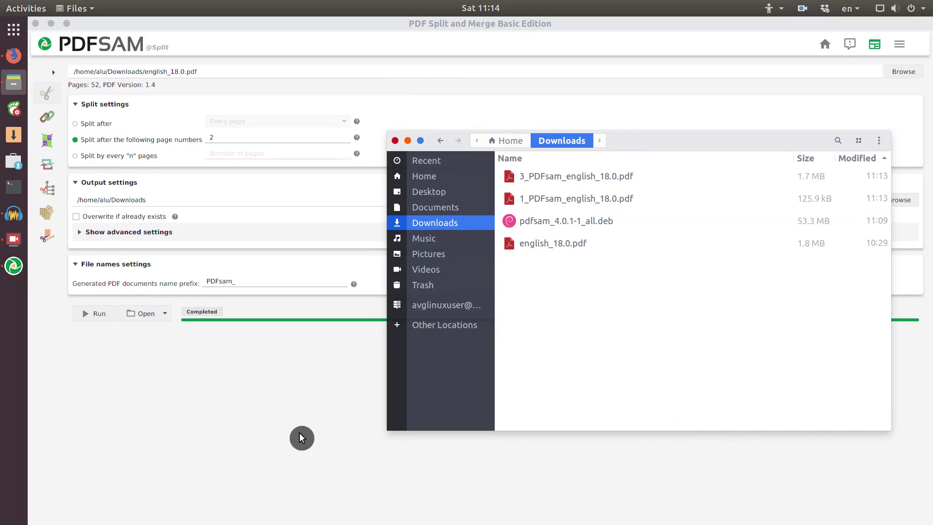
left_click(297, 401)
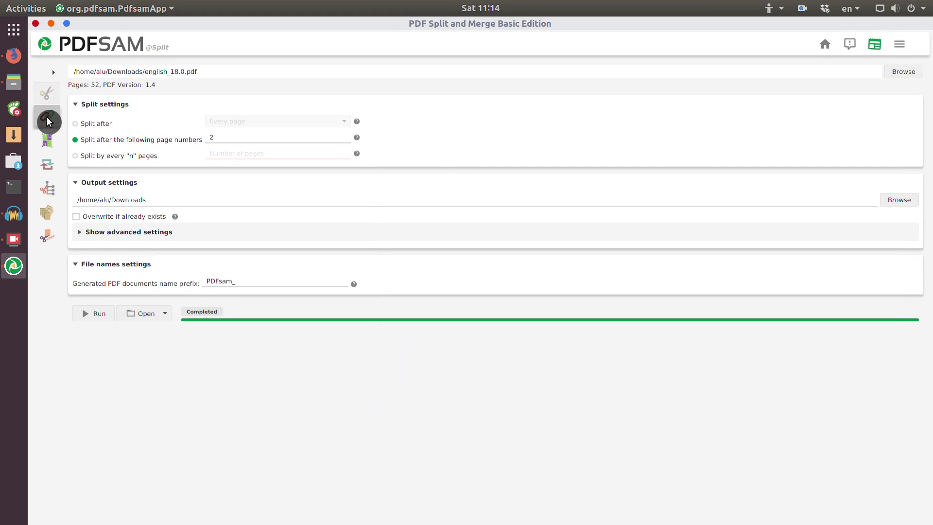
- In the Merge module, add 1_PDFsam_english_18.0.pdf and 3_PDFsam_english_18.0.pdf by dragging from Files
left_click(47, 121)
left_click(14, 83)
left_click(597, 197)
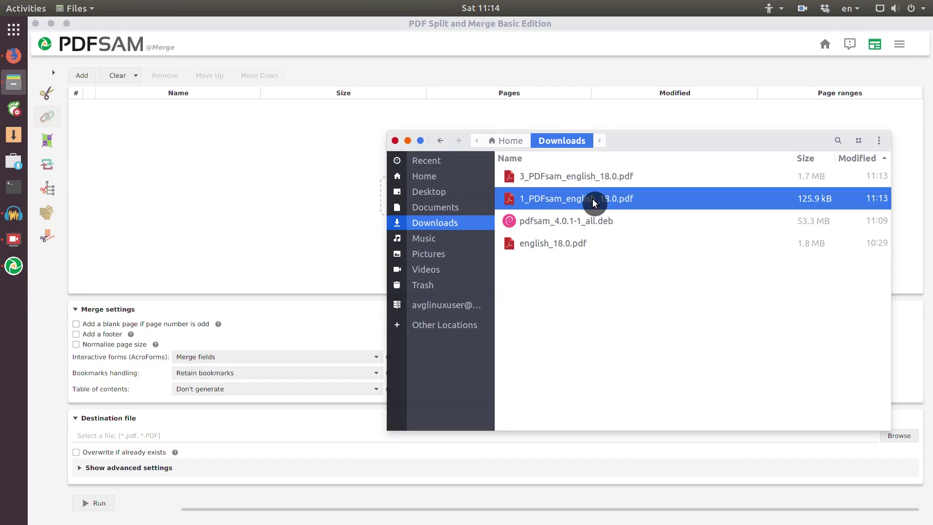
left_click(607, 182, "ctrl")
left_click_drag(607, 182, 297, 198)
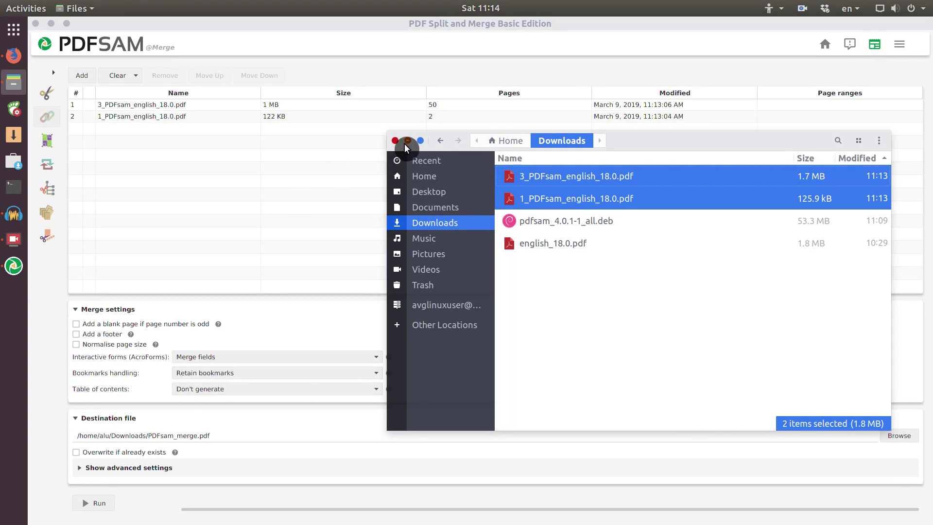
left_click(246, 127)
- Move 1_PDFsam_english_18.0.pdf to the top and run the merge into PDFsam_merge.pdf
left_click(210, 118)
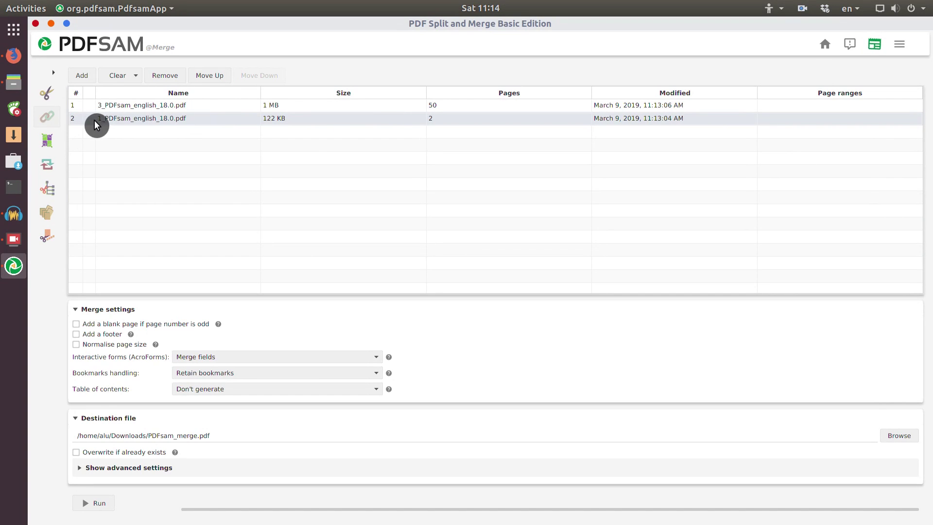
left_click(208, 77)
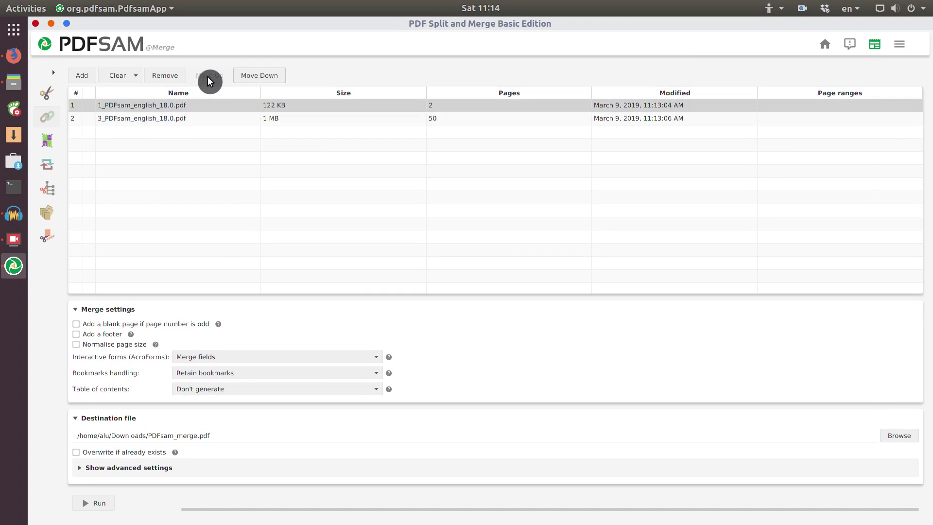
left_click(95, 504)
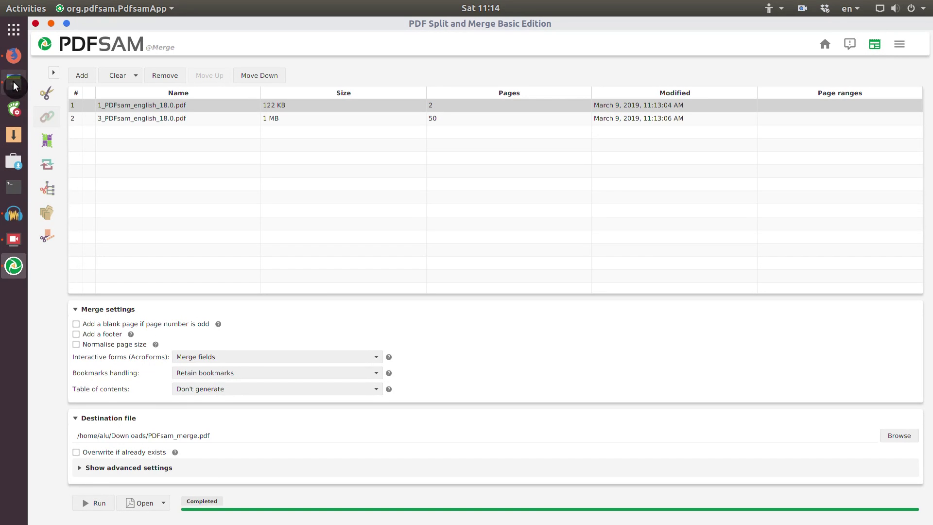
left_click(14, 86)
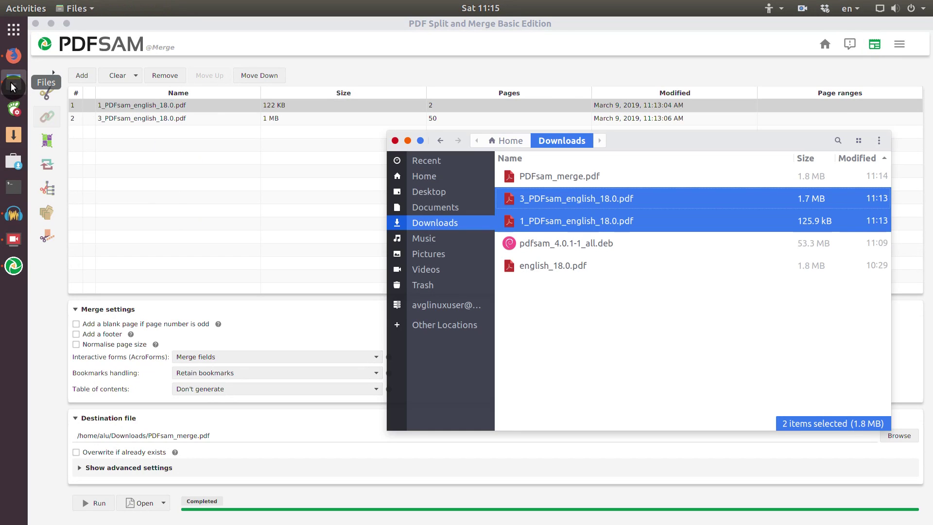
left_click(631, 345)
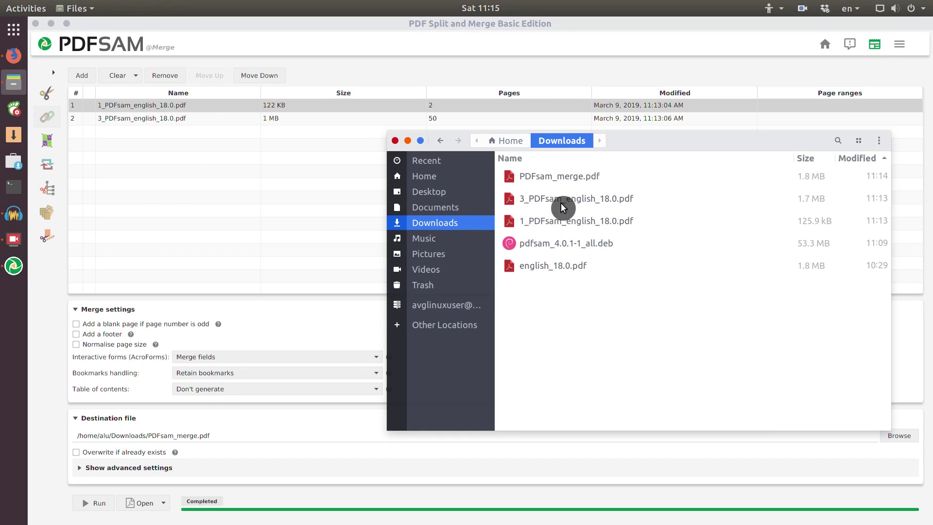
left_click(571, 181)
double_click(571, 182)
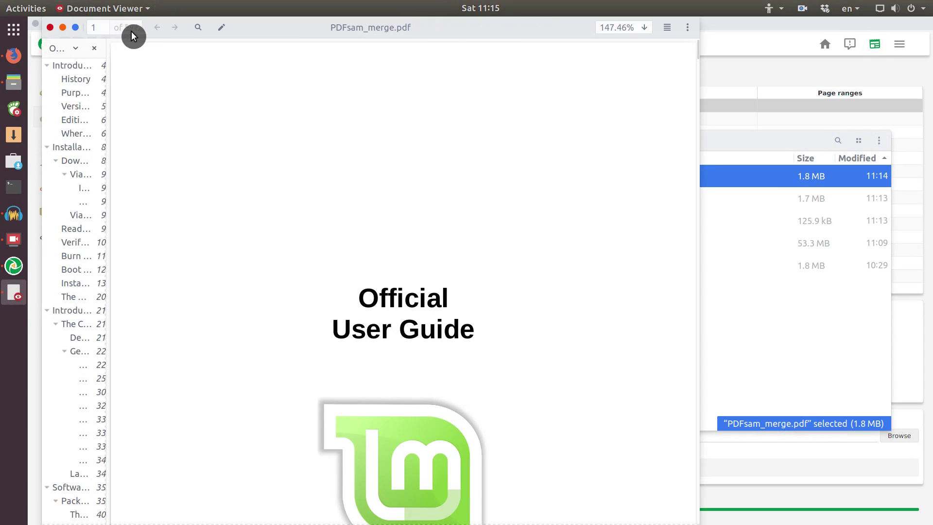
scroll(419, 234, "down", 10)
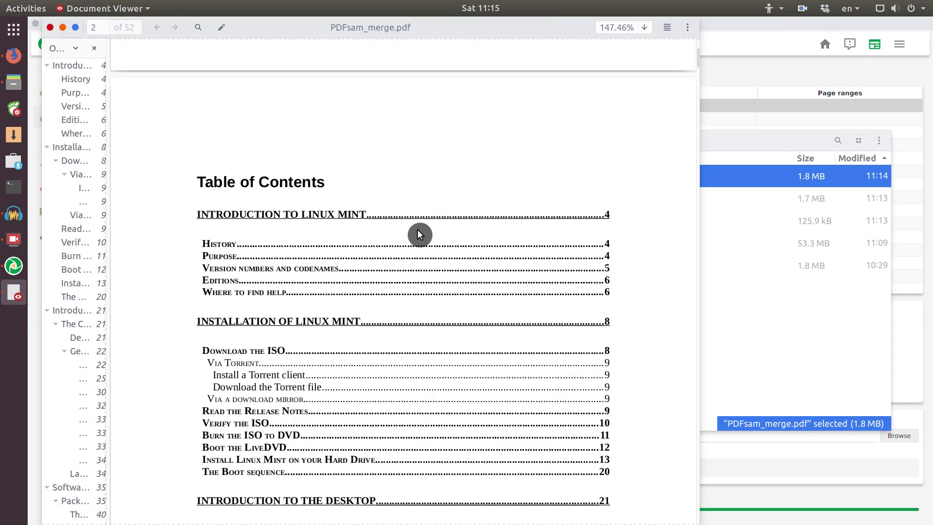
scroll(418, 234, "down", 15)
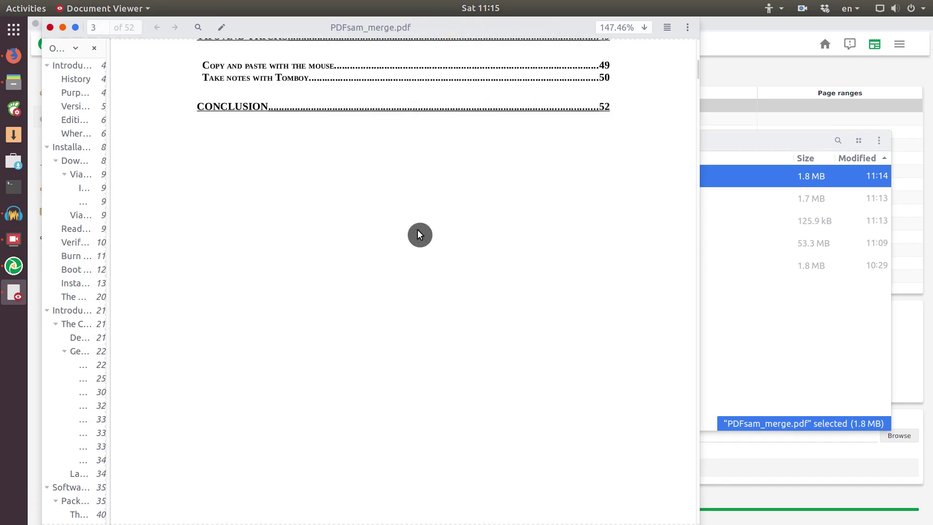
scroll(419, 235, "down", 15)
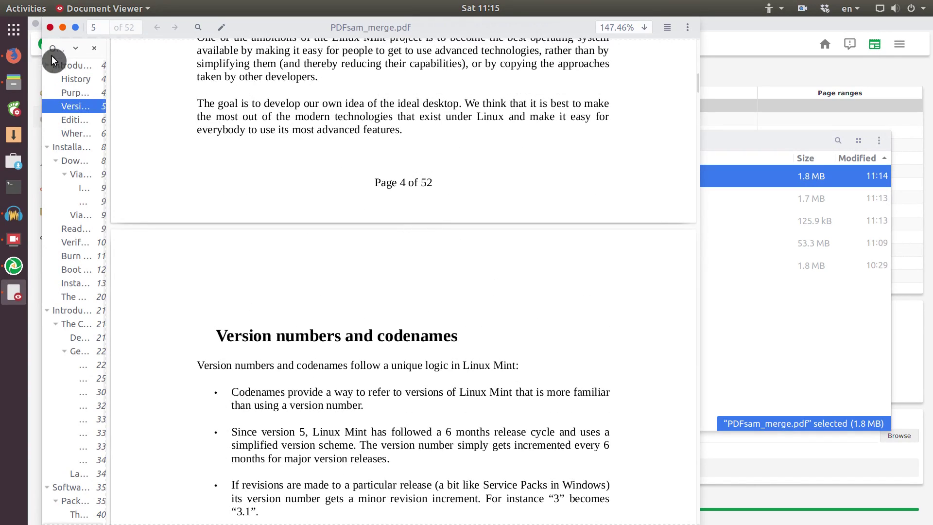
left_click(50, 28)
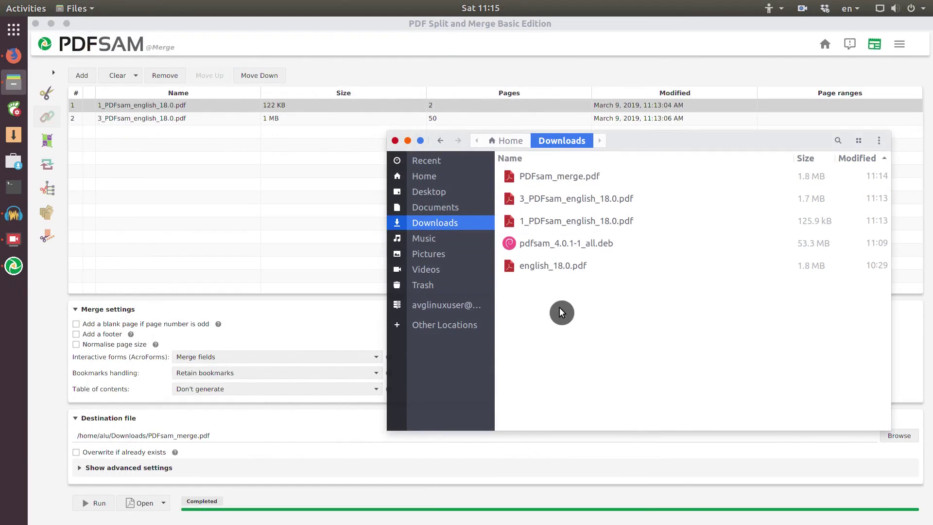
- Close the Files window, leaving PDFsam's completed merge showing
left_click(395, 140)
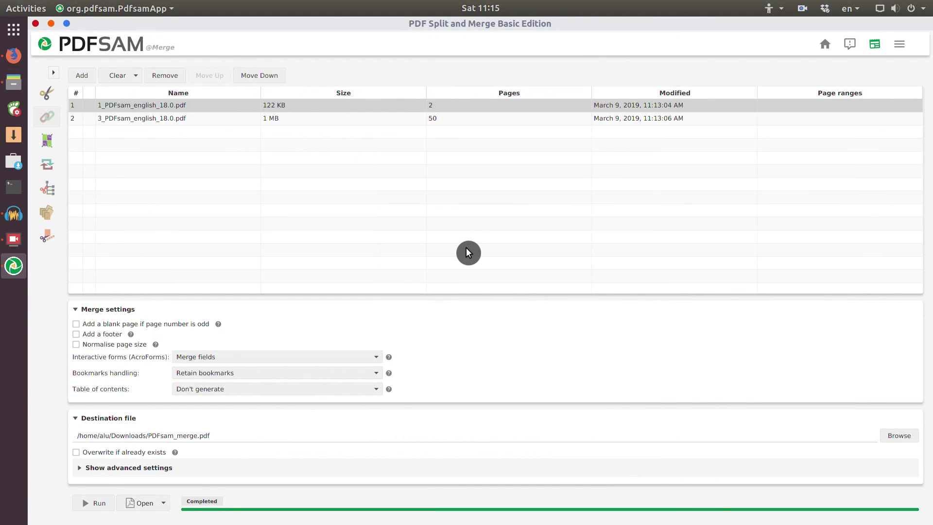